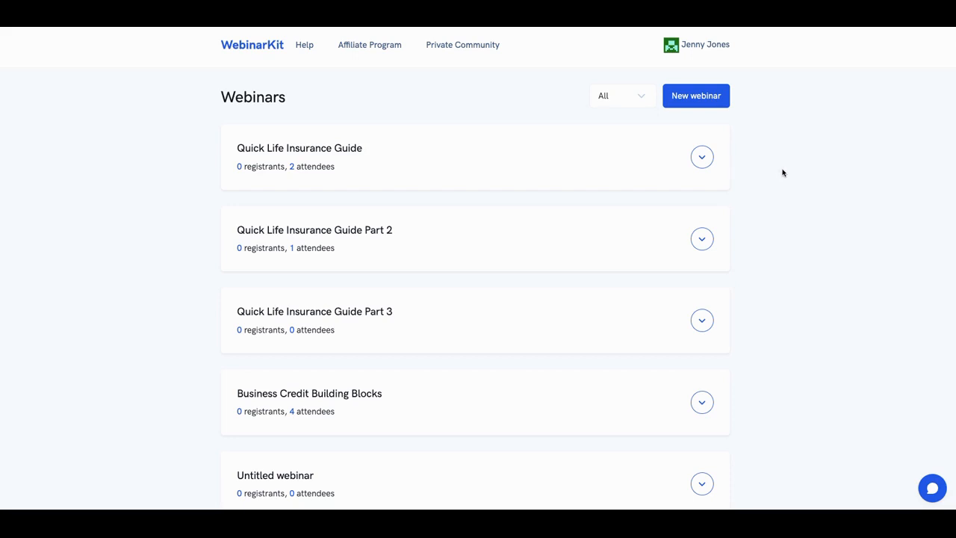
{"action": "scroll", "coordinate": [768, 179], "scroll_direction": "down", "scroll_amount": 1}
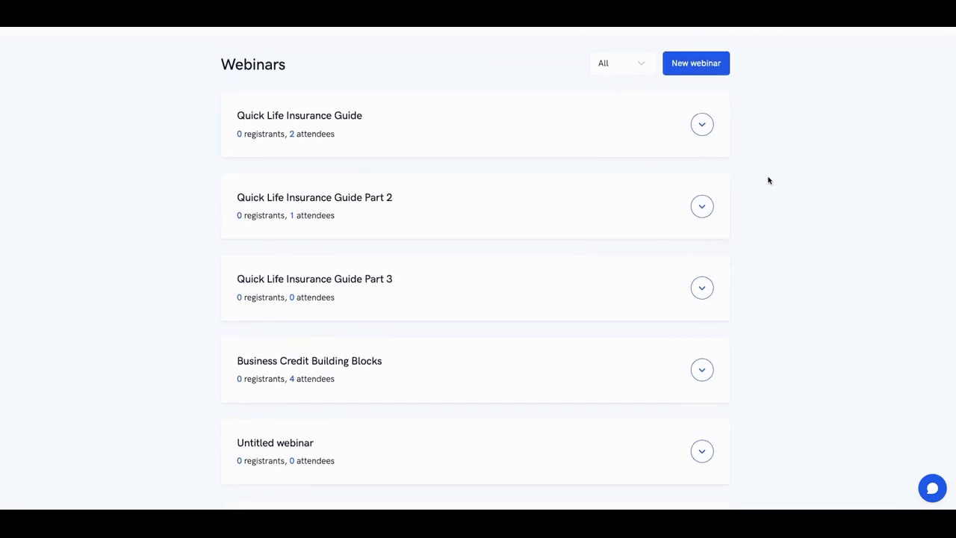
{"action": "scroll", "coordinate": [769, 180], "scroll_direction": "up", "scroll_amount": 1}
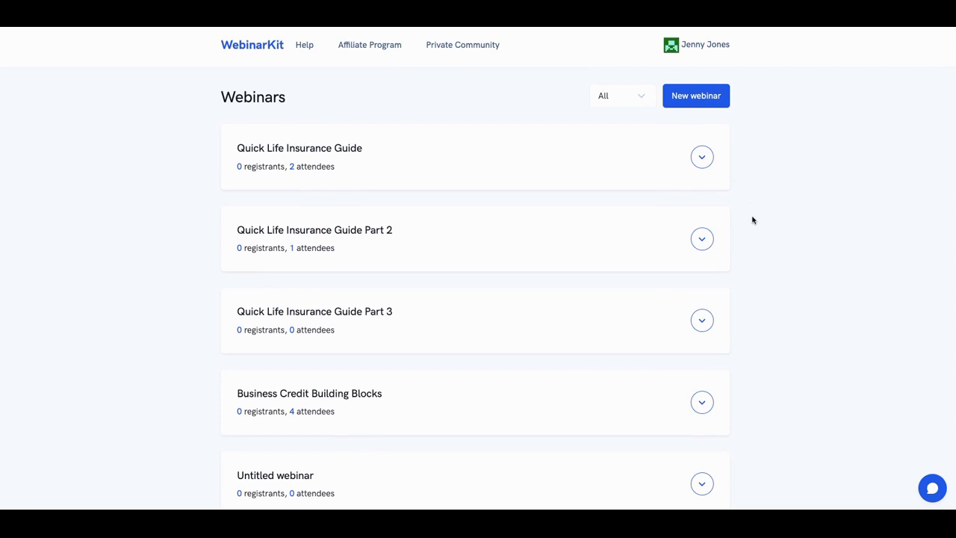
{"action": "scroll", "coordinate": [753, 220], "scroll_direction": "down", "scroll_amount": 1}
{"action": "scroll", "coordinate": [752, 220], "scroll_direction": "up", "scroll_amount": 1}
{"action": "scroll", "coordinate": [755, 196], "scroll_direction": "down", "scroll_amount": 5}
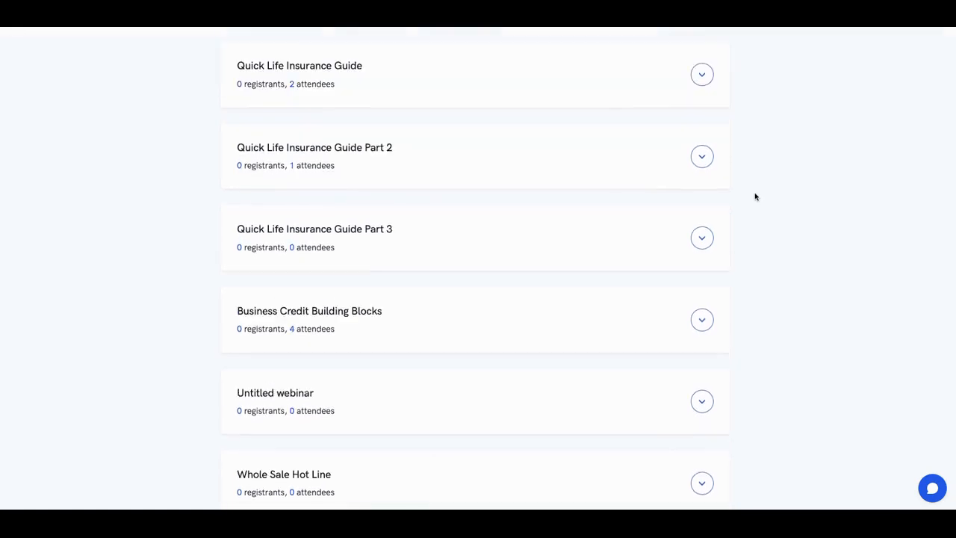
{"action": "scroll", "coordinate": [754, 196], "scroll_direction": "up", "scroll_amount": 5}
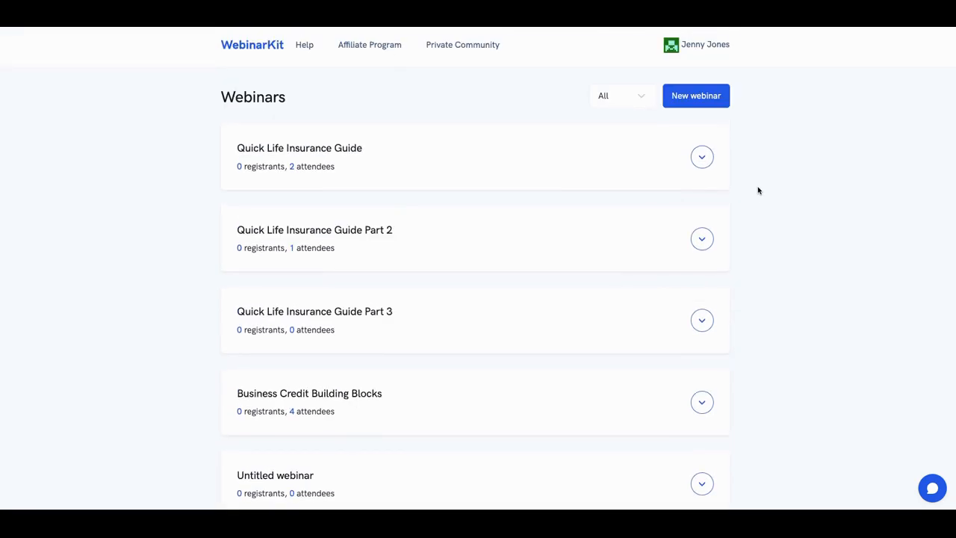
{"action": "scroll", "coordinate": [758, 191], "scroll_direction": "down", "scroll_amount": 1}
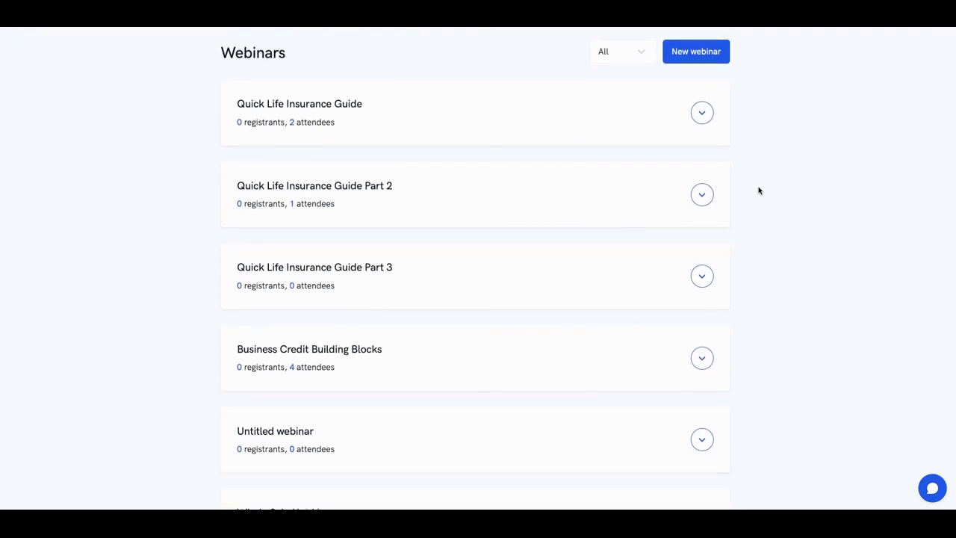
{"action": "scroll", "coordinate": [758, 190], "scroll_direction": "up", "scroll_amount": 1}
{"action": "scroll", "coordinate": [758, 191], "scroll_direction": "up", "scroll_amount": 1}
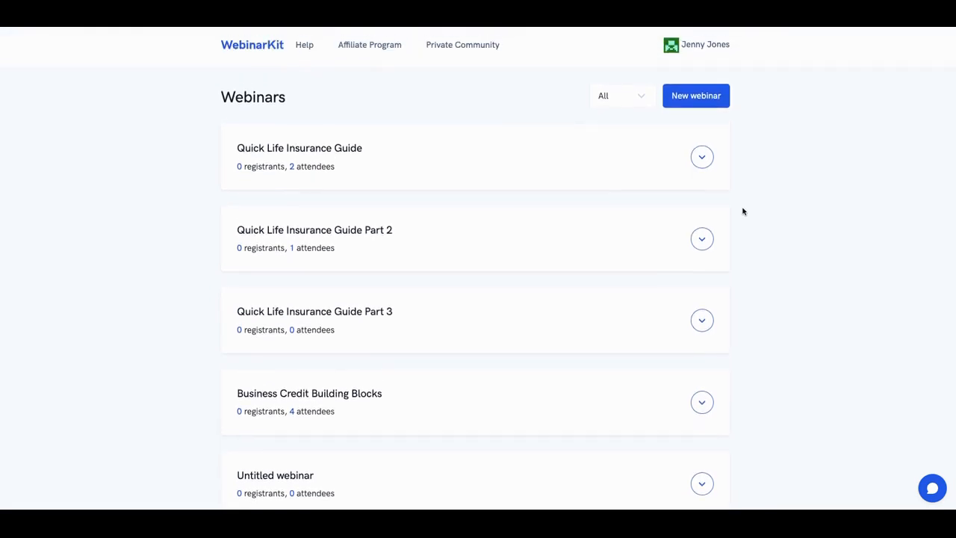
Open the existing "Untitled webinar" from the webinar list for editing.
{"action": "scroll", "coordinate": [731, 244], "scroll_direction": "down", "scroll_amount": 1}
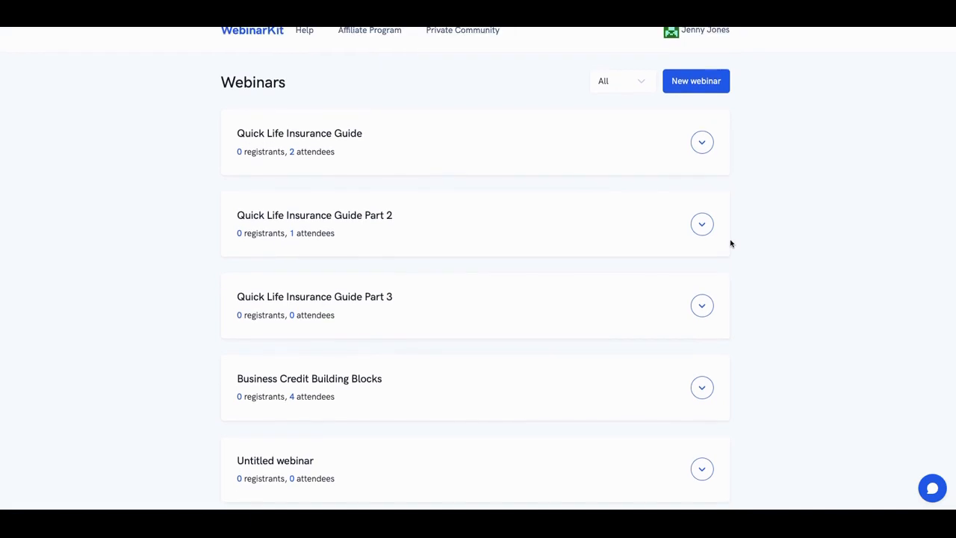
{"action": "scroll", "coordinate": [731, 243], "scroll_direction": "down", "scroll_amount": 1}
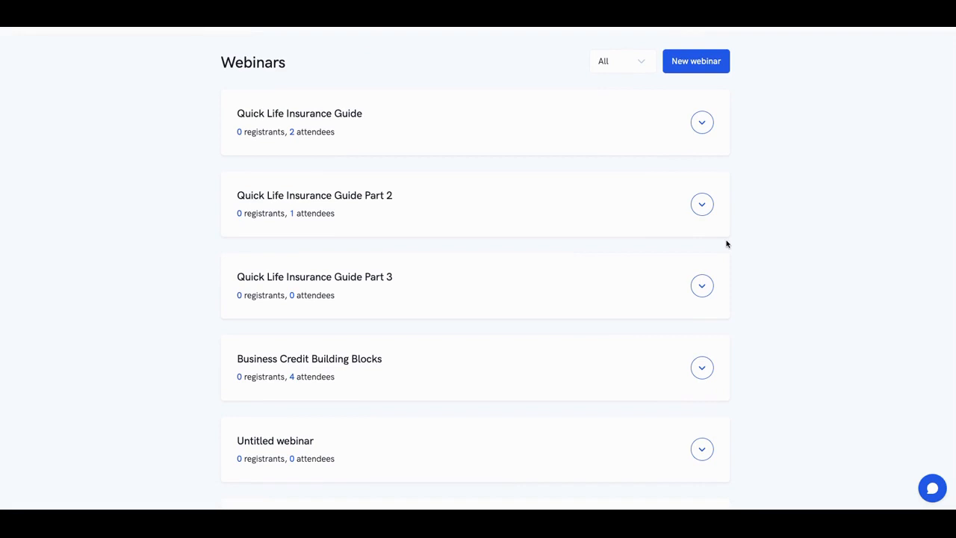
{"action": "scroll", "coordinate": [726, 244], "scroll_direction": "down", "scroll_amount": 1}
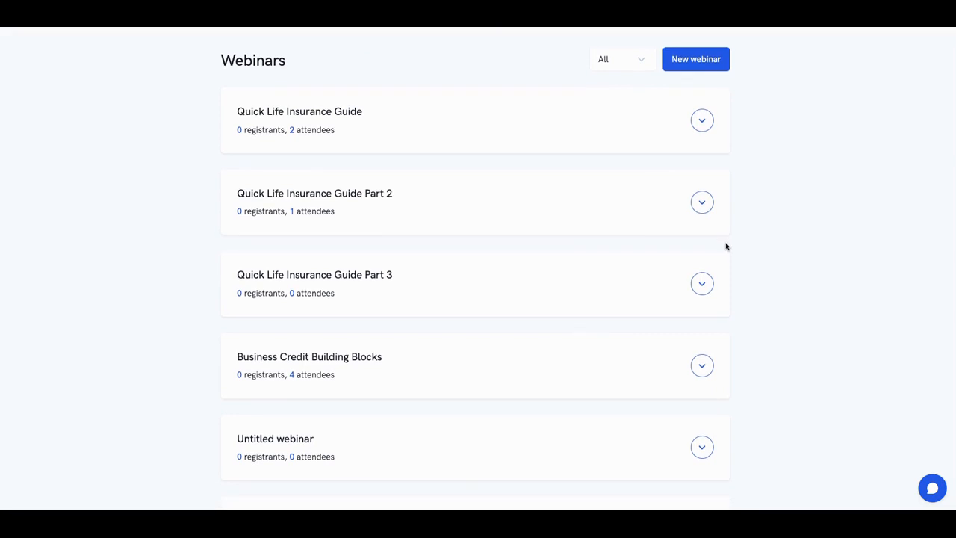
{"action": "scroll", "coordinate": [733, 261], "scroll_direction": "down", "scroll_amount": 2}
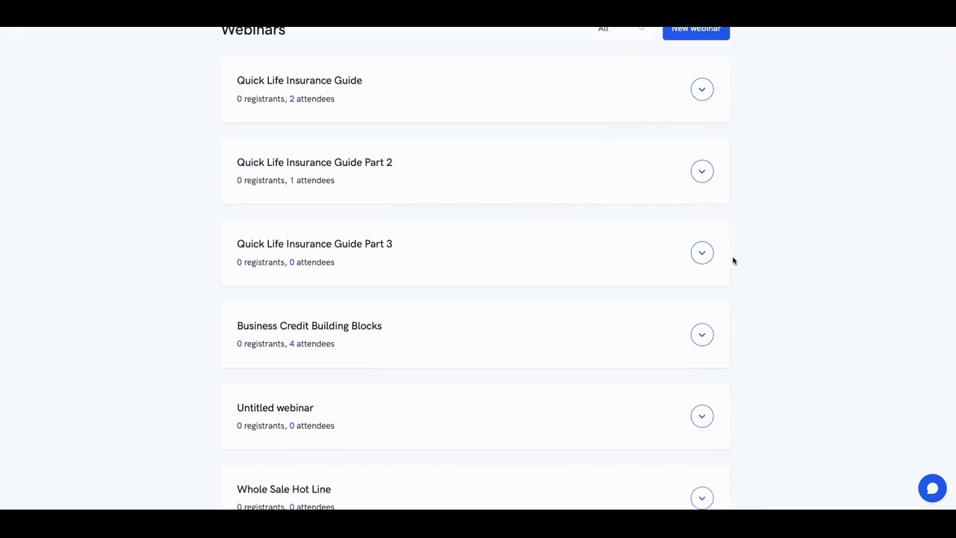
{"action": "scroll", "coordinate": [728, 284], "scroll_direction": "down", "scroll_amount": 2}
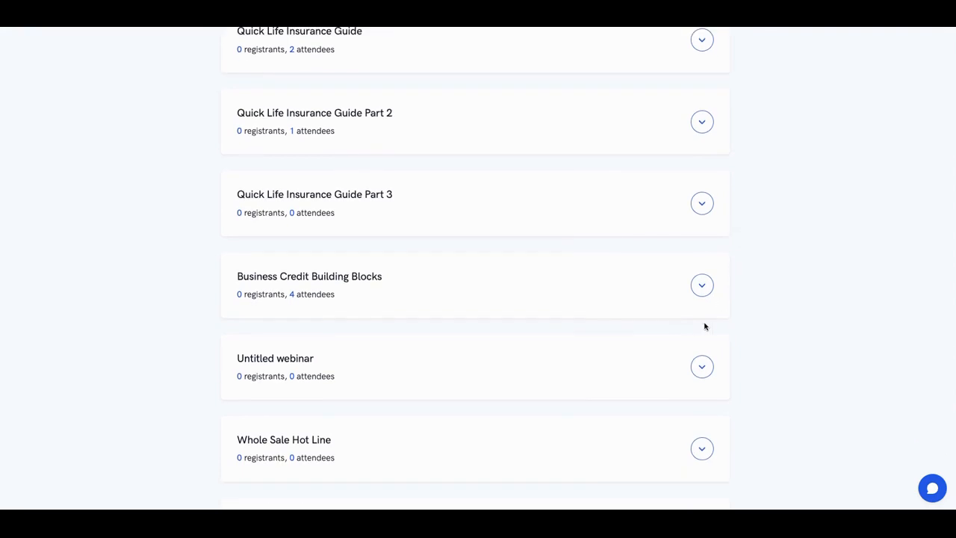
{"action": "left_click", "coordinate": [702, 369]}
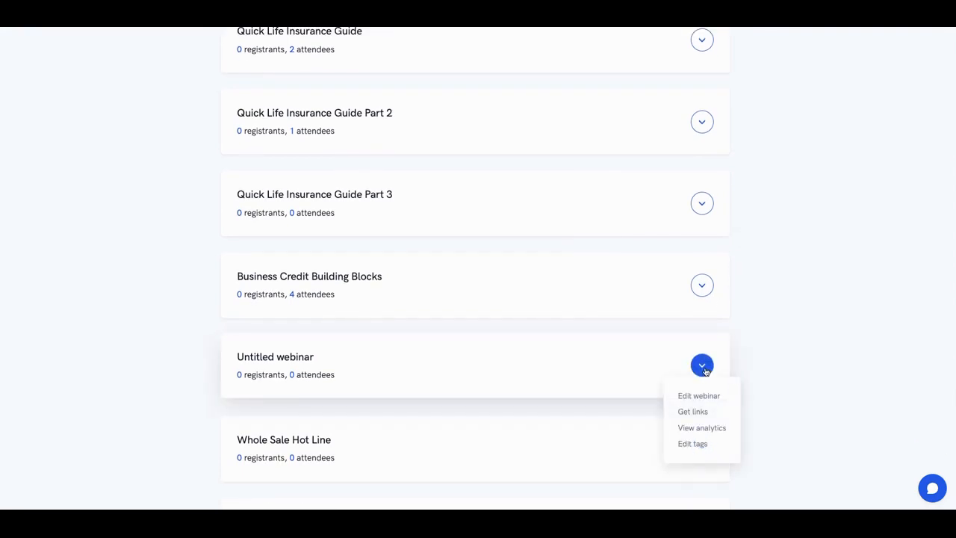
{"action": "left_click", "coordinate": [699, 397]}
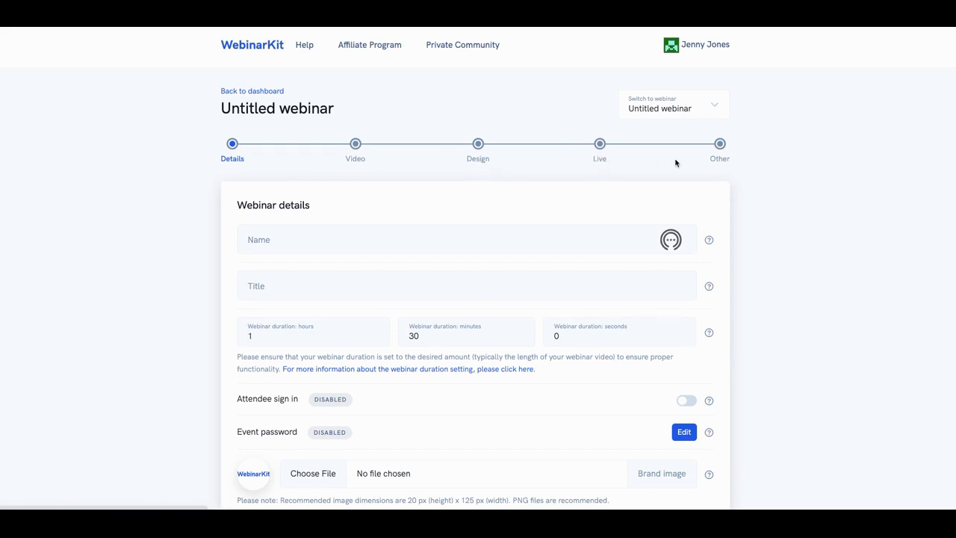
Review the untitled webinar's Details page, covering its name, title, duration, sign-in, brand image, presenter and schedule settings.
{"action": "scroll", "coordinate": [485, 230], "scroll_direction": "down", "scroll_amount": 5}
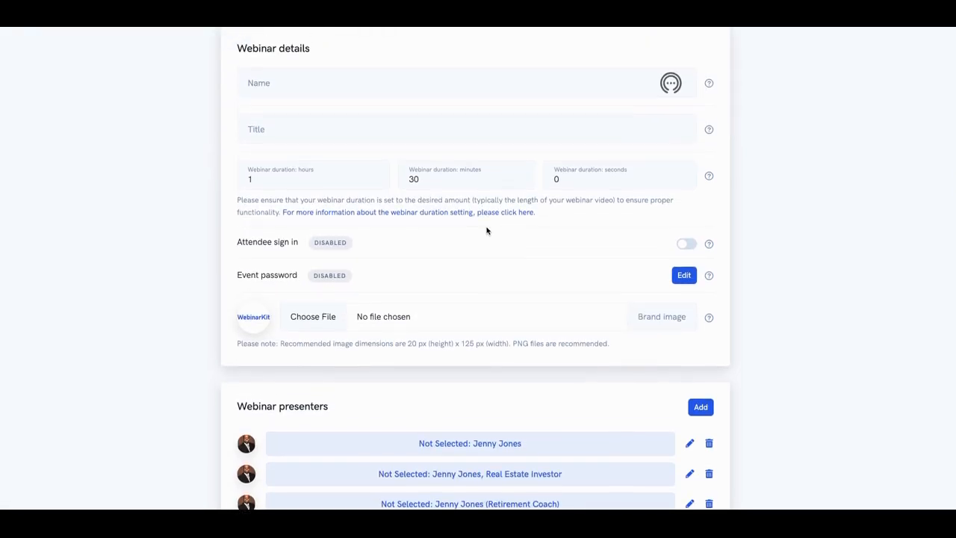
{"action": "scroll", "coordinate": [489, 233], "scroll_direction": "down", "scroll_amount": 3}
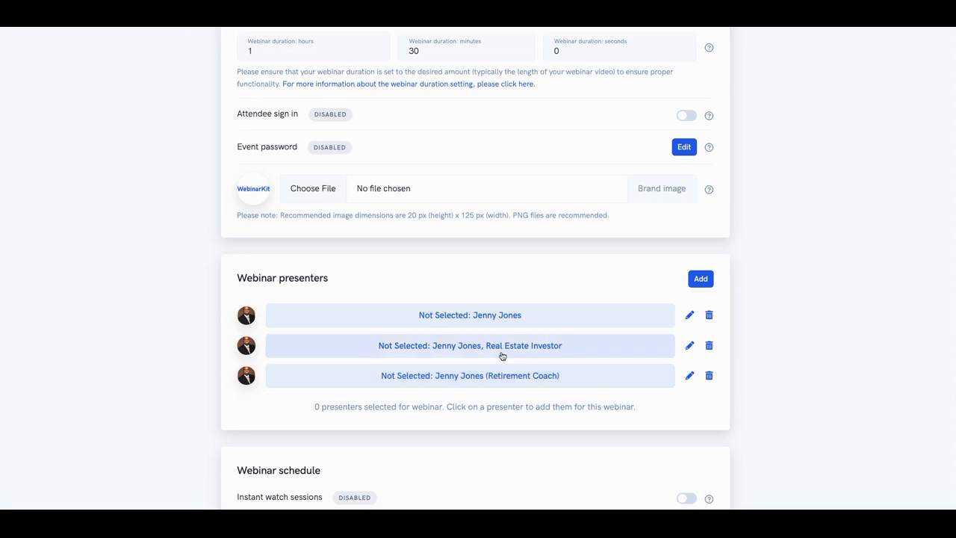
{"action": "scroll", "coordinate": [494, 345], "scroll_direction": "down", "scroll_amount": 2}
{"action": "scroll", "coordinate": [491, 344], "scroll_direction": "down", "scroll_amount": 2}
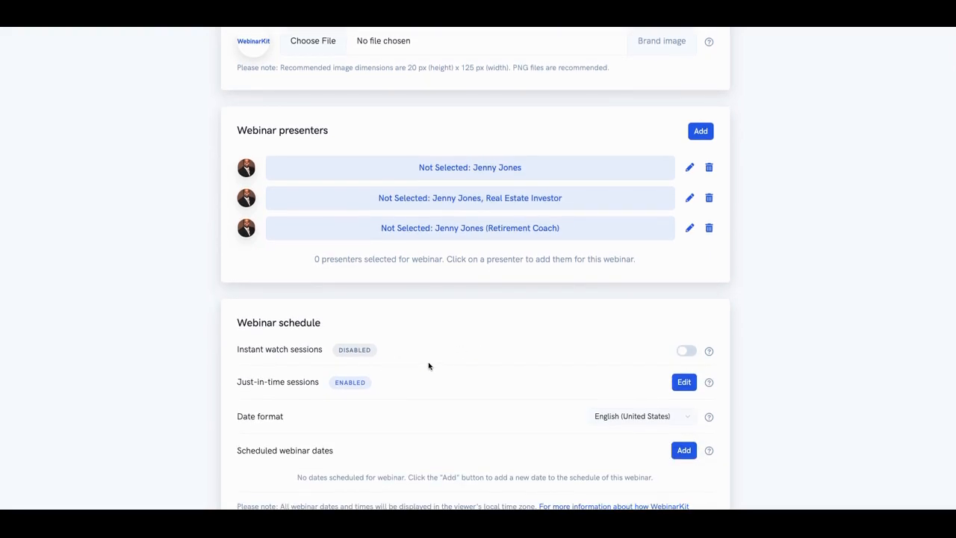
{"action": "scroll", "coordinate": [454, 369], "scroll_direction": "down", "scroll_amount": 3}
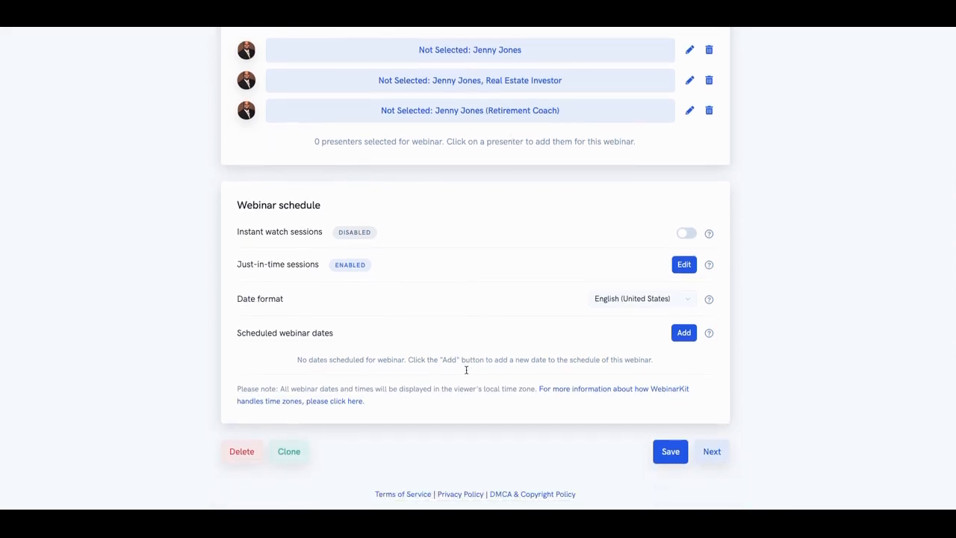
{"action": "scroll", "coordinate": [466, 374], "scroll_direction": "up", "scroll_amount": 5}
{"action": "scroll", "coordinate": [466, 373], "scroll_direction": "up", "scroll_amount": 4}
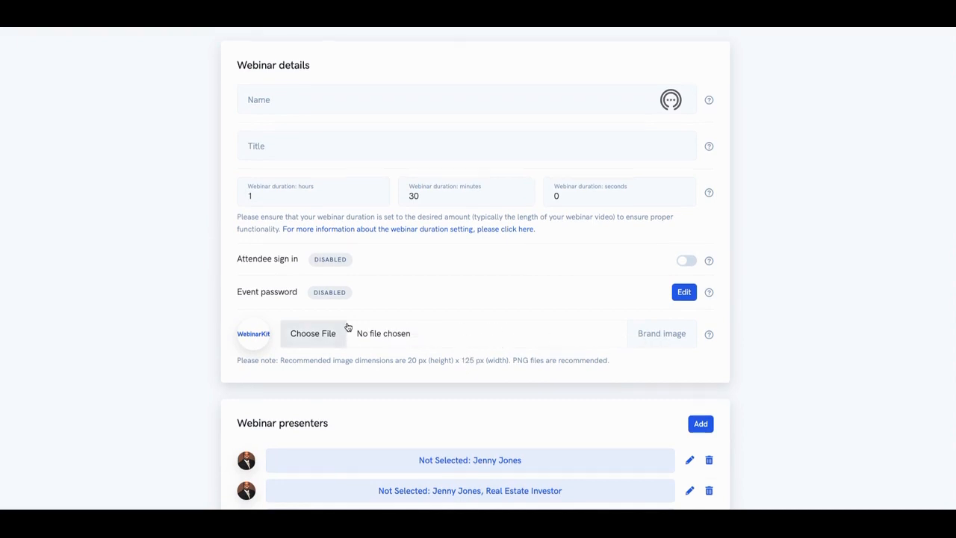
{"action": "scroll", "coordinate": [348, 326], "scroll_direction": "up", "scroll_amount": 4}
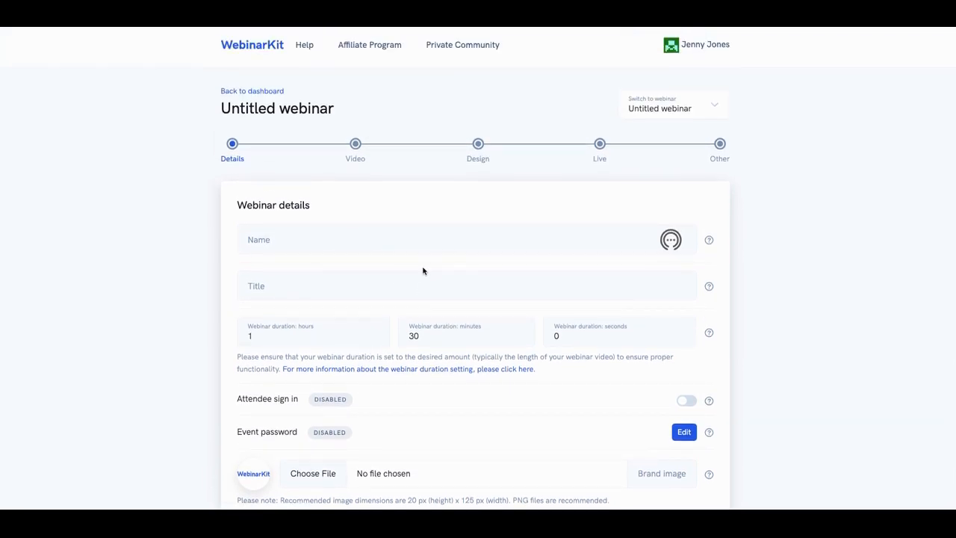
Go to the webinar's Video stage and compare the "Use link to video" and "Use uploaded video" source options.
{"action": "left_click", "coordinate": [355, 159]}
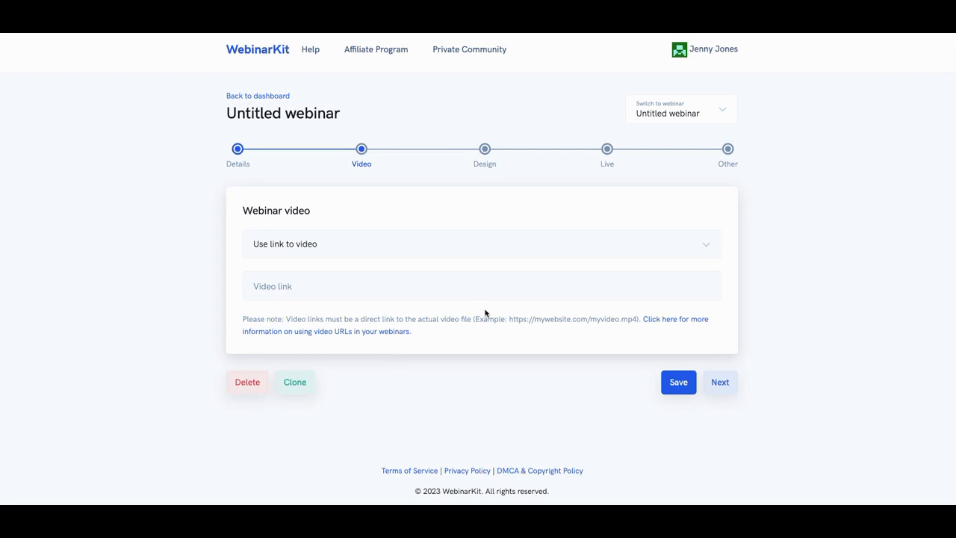
{"action": "left_click", "coordinate": [506, 294]}
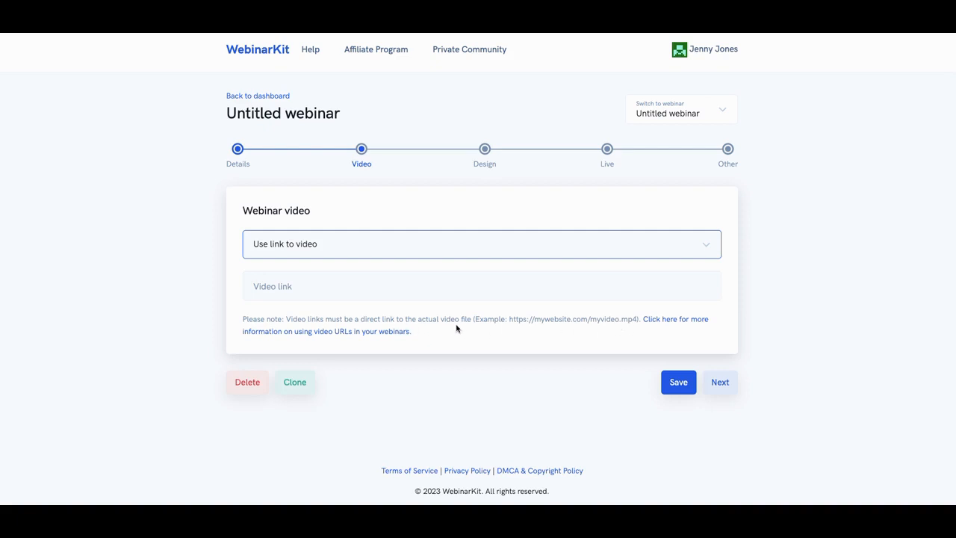
{"action": "left_click", "coordinate": [560, 249]}
{"action": "left_click", "coordinate": [501, 258]}
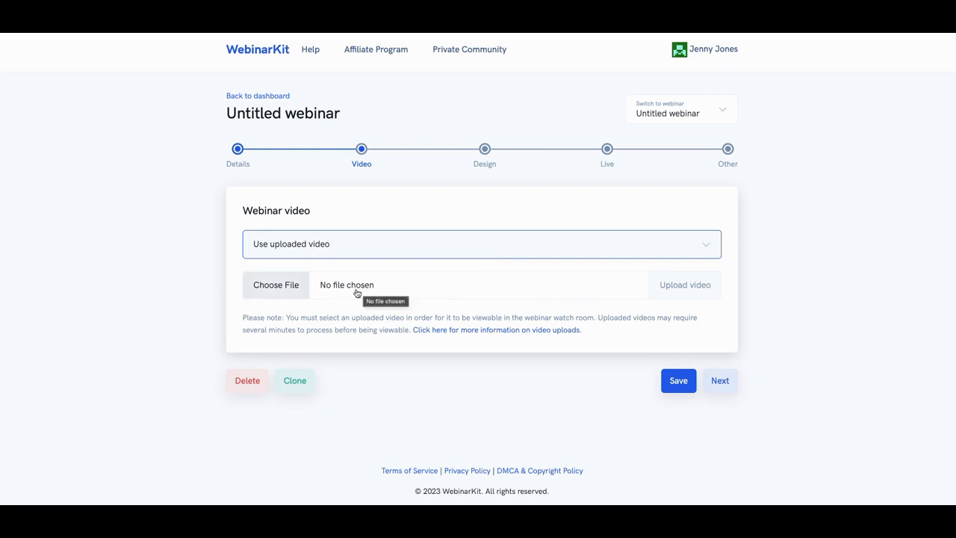
{"action": "left_click", "coordinate": [335, 244]}
{"action": "left_click", "coordinate": [335, 231]}
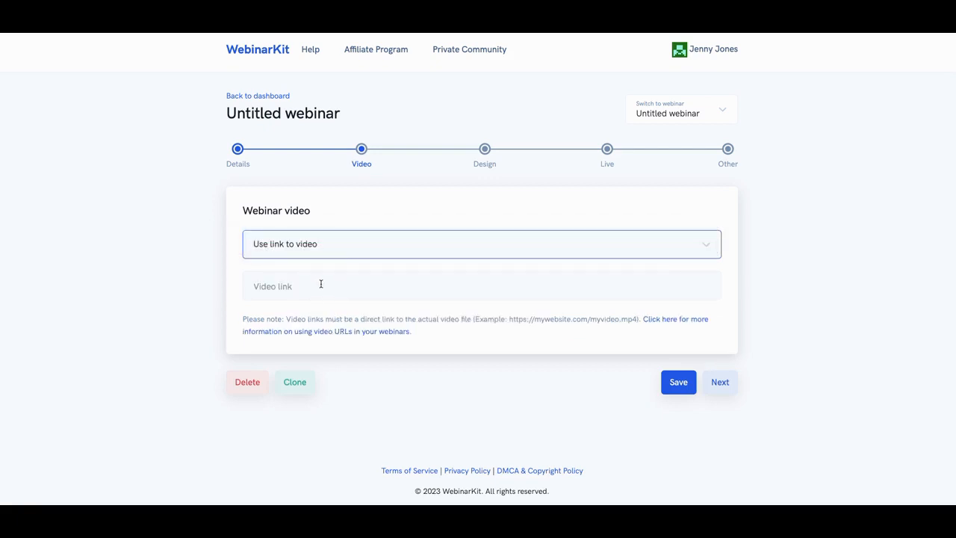
{"action": "left_click", "coordinate": [320, 251]}
{"action": "left_click", "coordinate": [319, 259]}
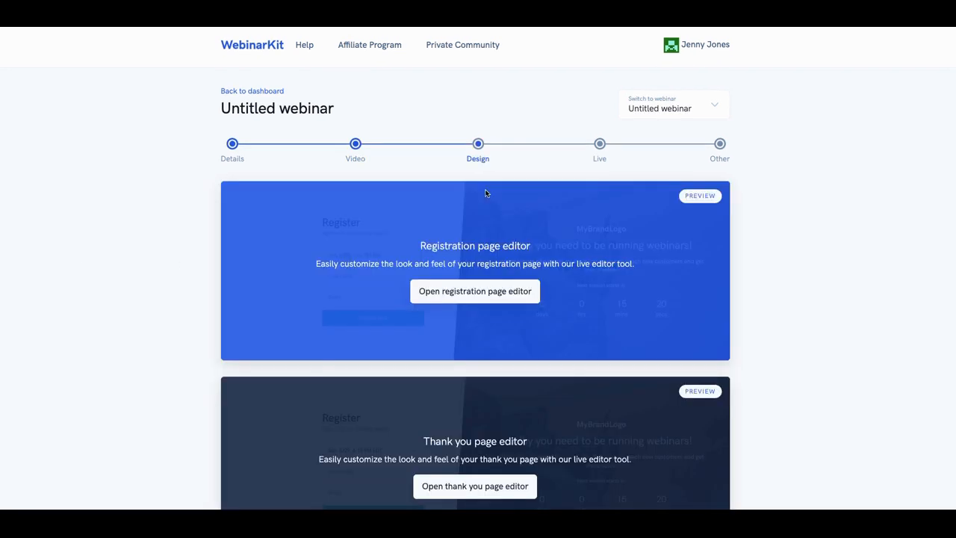
Look over the page editors in the Design stage, open the replay page editor to inspect its layout, and exit it.
{"action": "scroll", "coordinate": [497, 199], "scroll_direction": "down", "scroll_amount": 2}
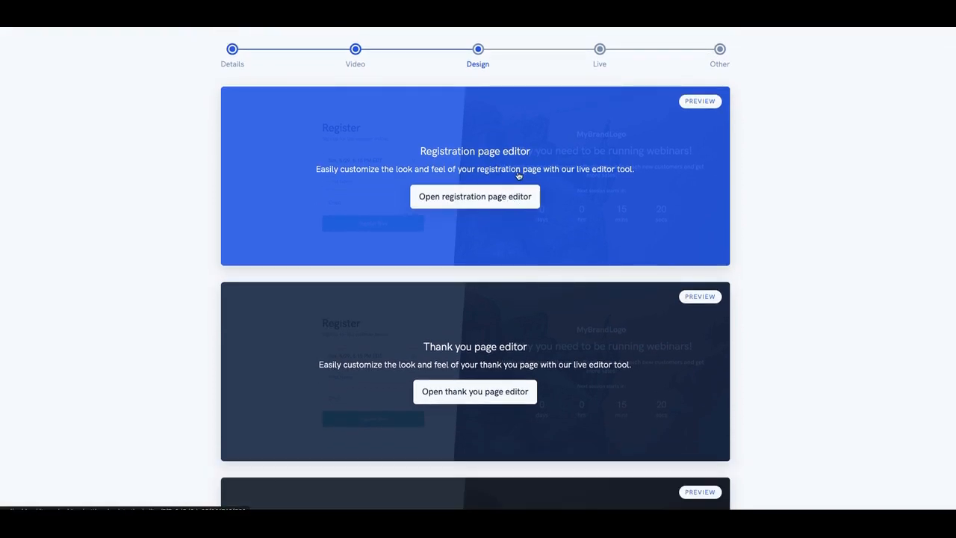
{"action": "scroll", "coordinate": [470, 190], "scroll_direction": "down", "scroll_amount": 4}
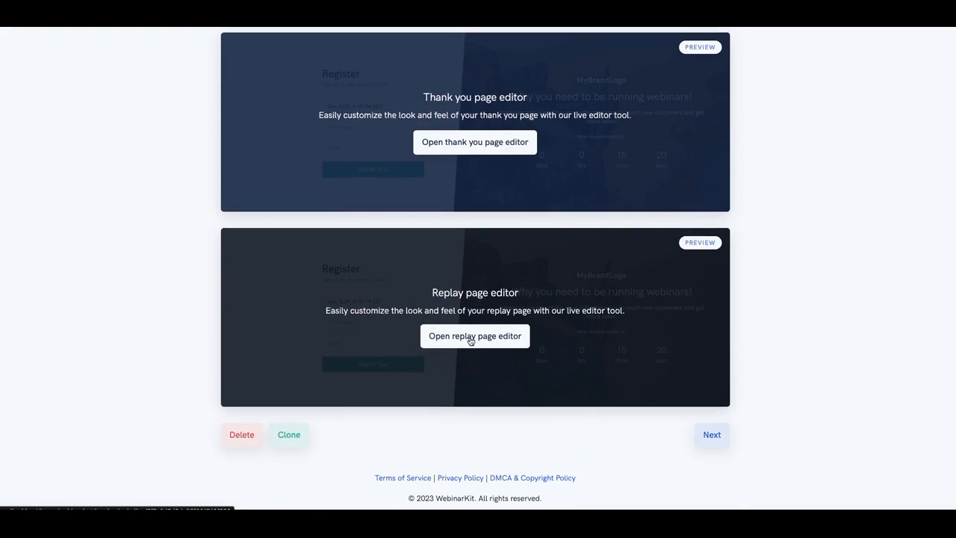
{"action": "left_click", "coordinate": [471, 338]}
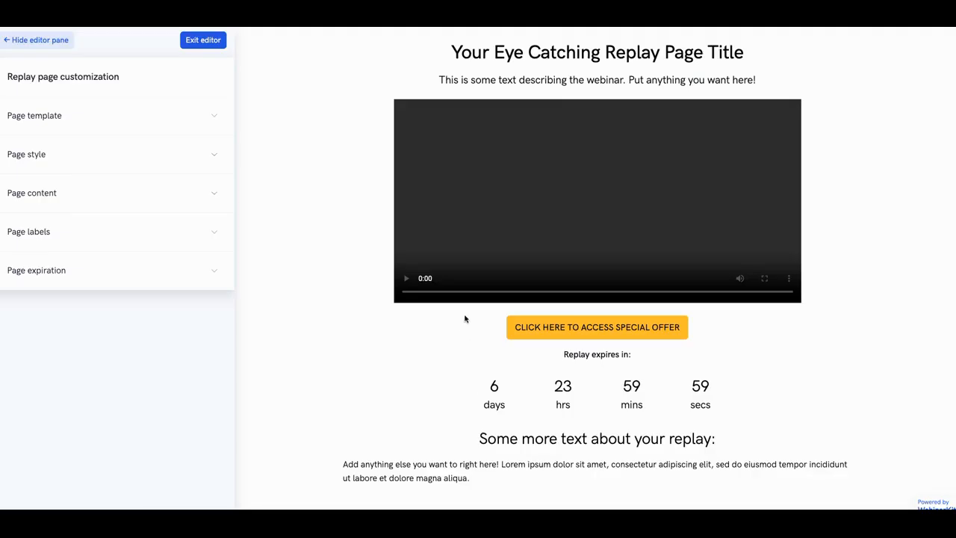
{"action": "scroll", "coordinate": [449, 326], "scroll_direction": "down", "scroll_amount": 1}
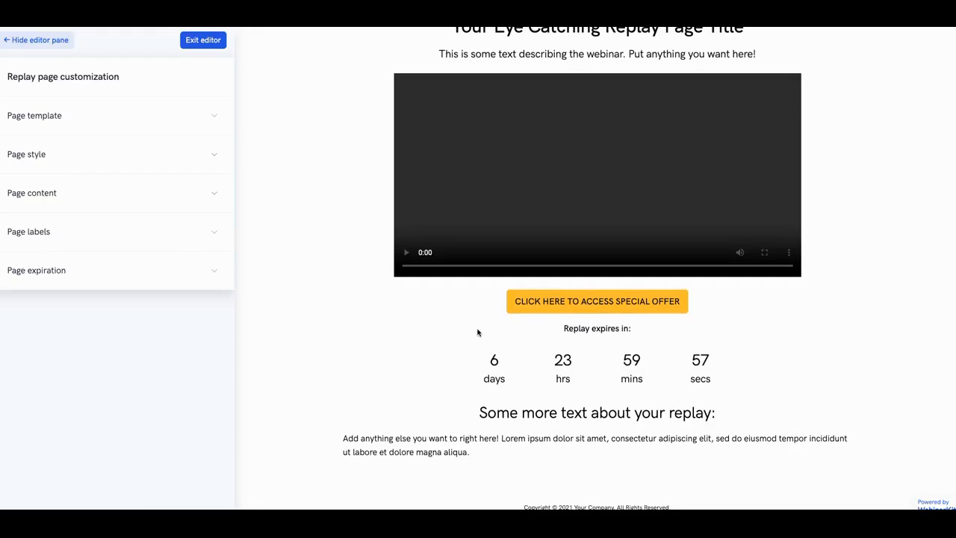
{"action": "scroll", "coordinate": [521, 267], "scroll_direction": "up", "scroll_amount": 1}
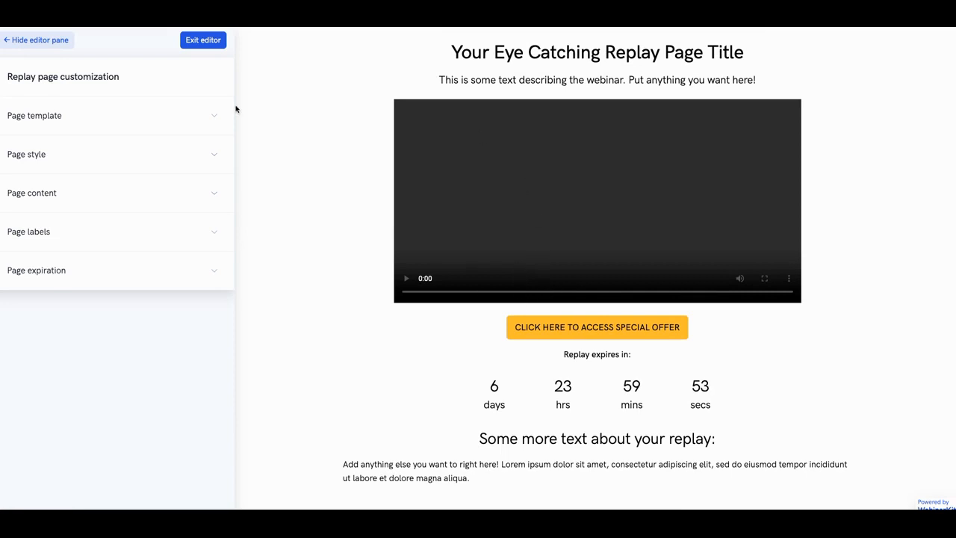
{"action": "left_click", "coordinate": [199, 42]}
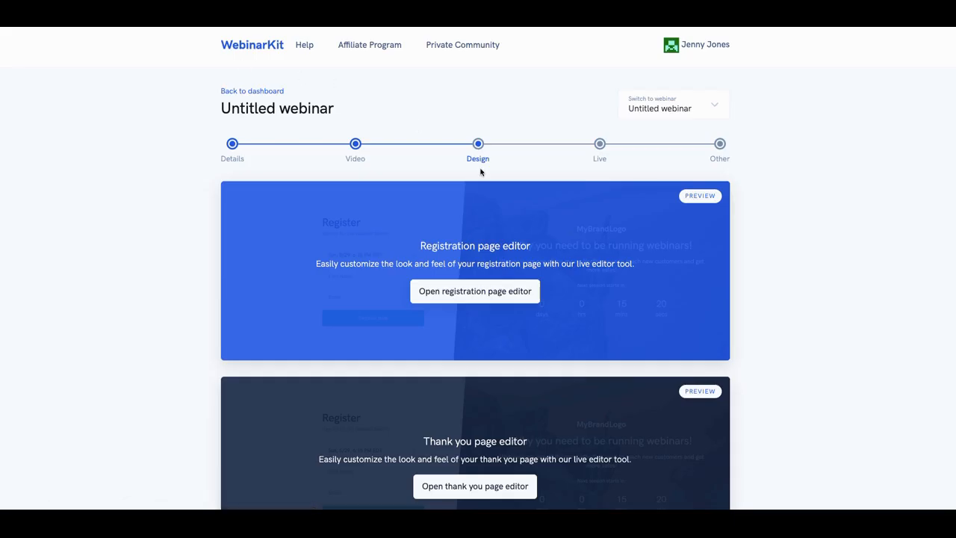
Open the registration page editor, inspect the countdown, sign-up form and masterclass text, and exit the editor.
{"action": "scroll", "coordinate": [481, 174], "scroll_direction": "down", "scroll_amount": 2}
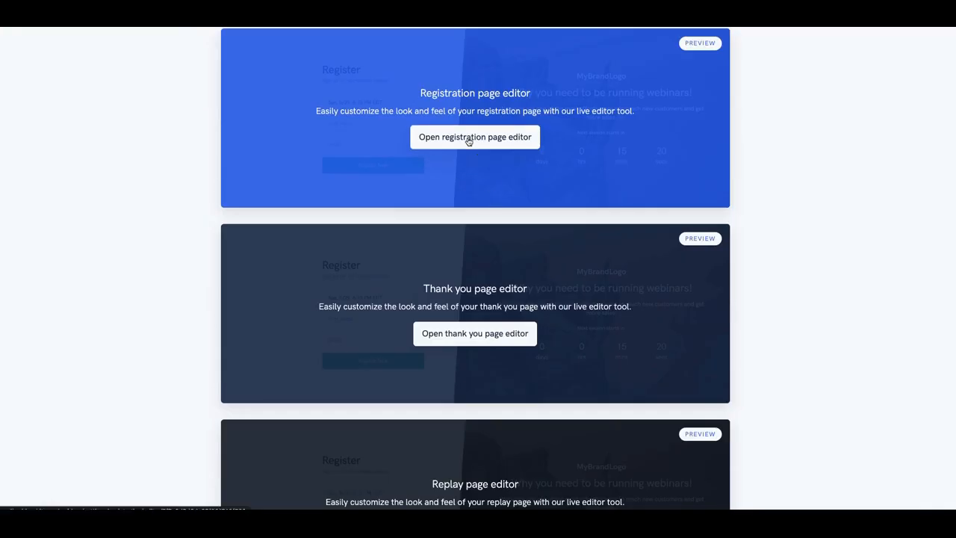
{"action": "left_click", "coordinate": [468, 141]}
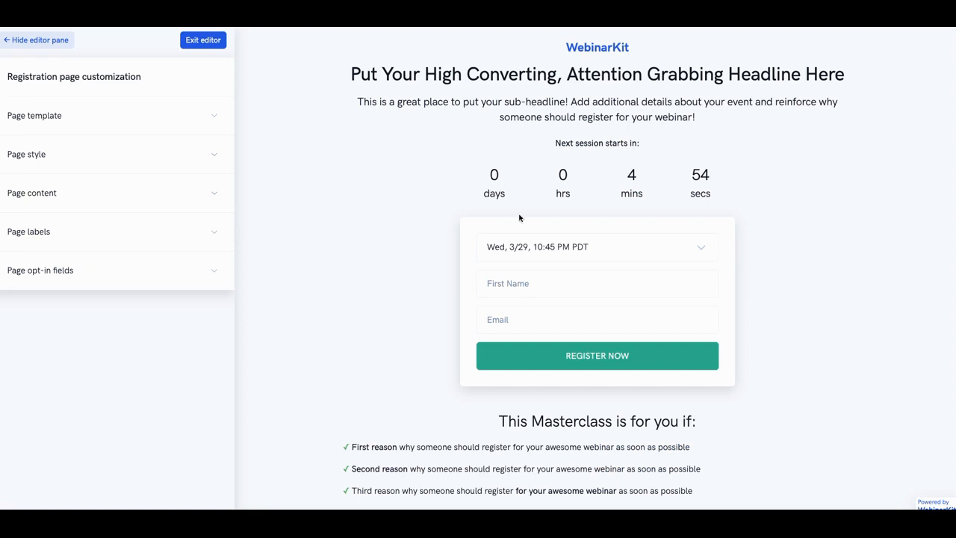
{"action": "scroll", "coordinate": [560, 267], "scroll_direction": "down", "scroll_amount": 1}
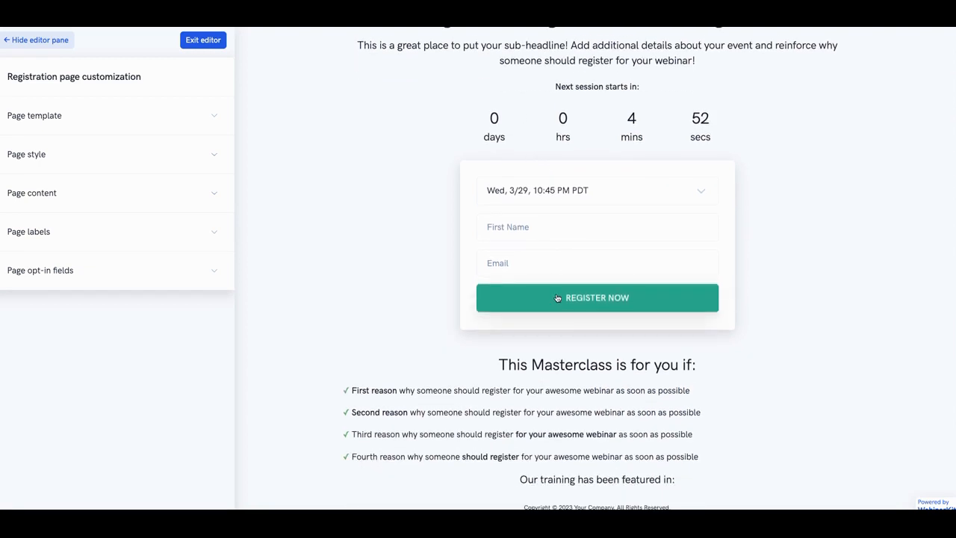
{"action": "left_click", "coordinate": [203, 45]}
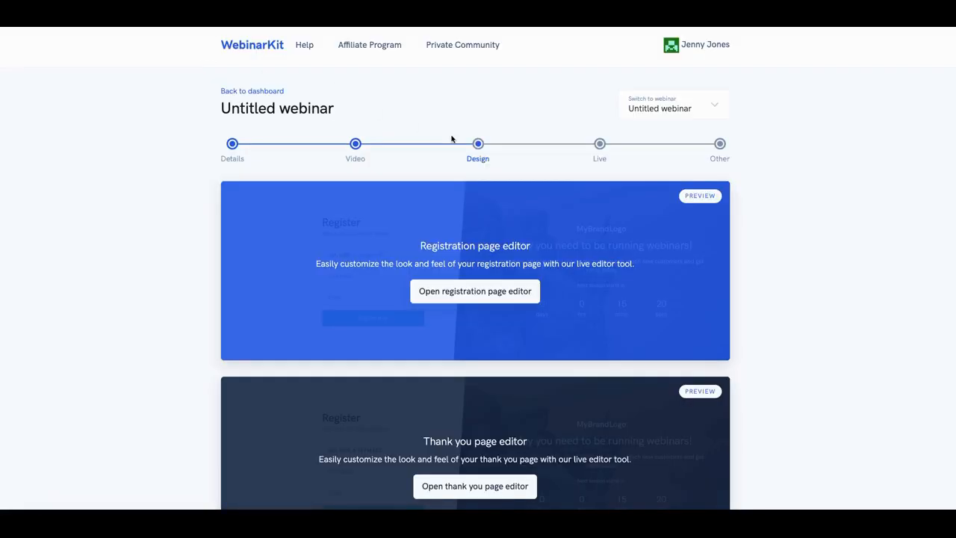
Go to the webinar's Live stage and review the watch room, offer, poll and handout settings.
{"action": "left_click", "coordinate": [599, 161]}
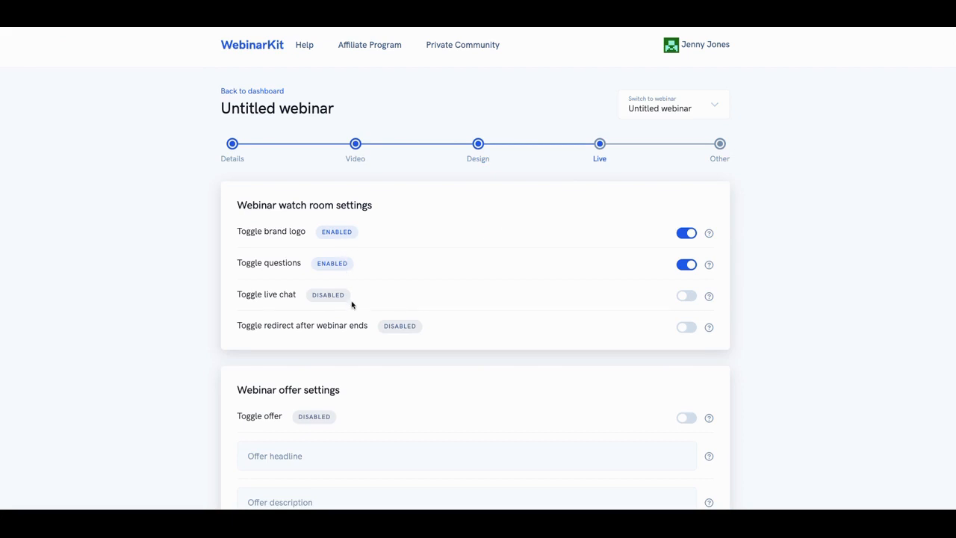
{"action": "scroll", "coordinate": [373, 297], "scroll_direction": "down", "scroll_amount": 1}
{"action": "scroll", "coordinate": [366, 294], "scroll_direction": "down", "scroll_amount": 4}
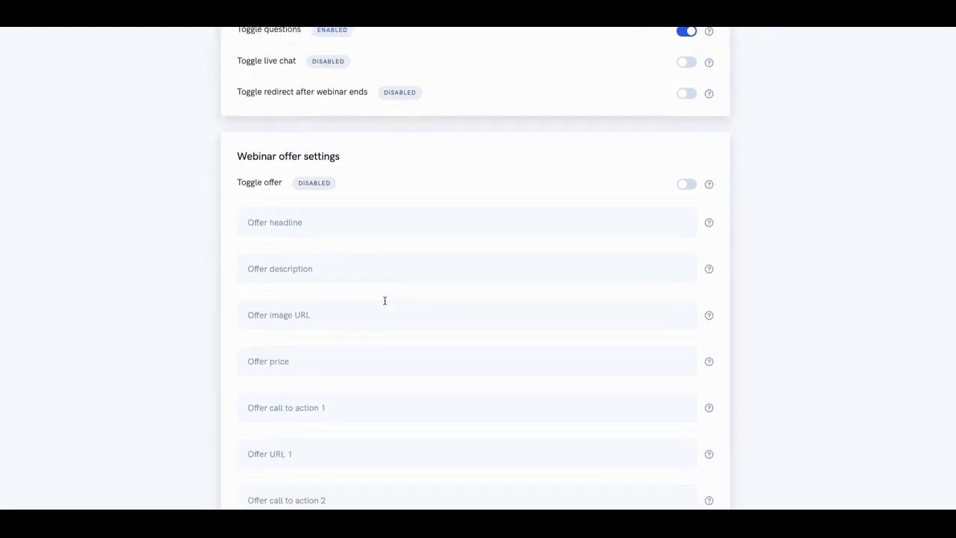
{"action": "scroll", "coordinate": [384, 301], "scroll_direction": "down", "scroll_amount": 1}
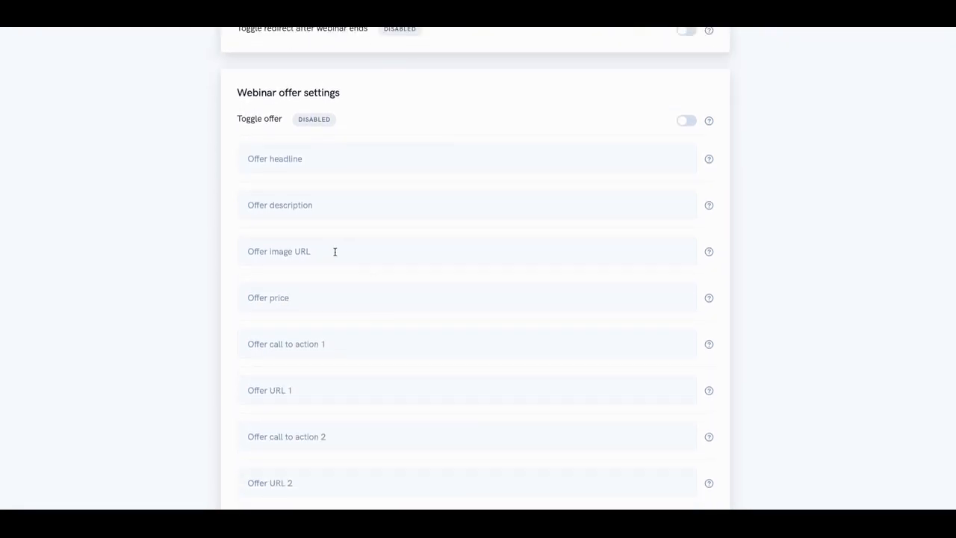
{"action": "scroll", "coordinate": [334, 252], "scroll_direction": "down", "scroll_amount": 5}
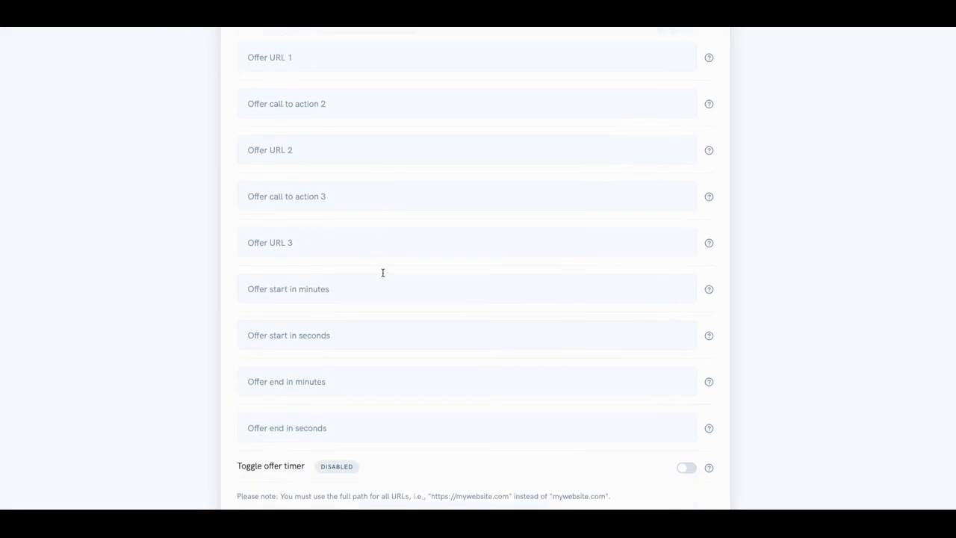
{"action": "scroll", "coordinate": [385, 276], "scroll_direction": "down", "scroll_amount": 5}
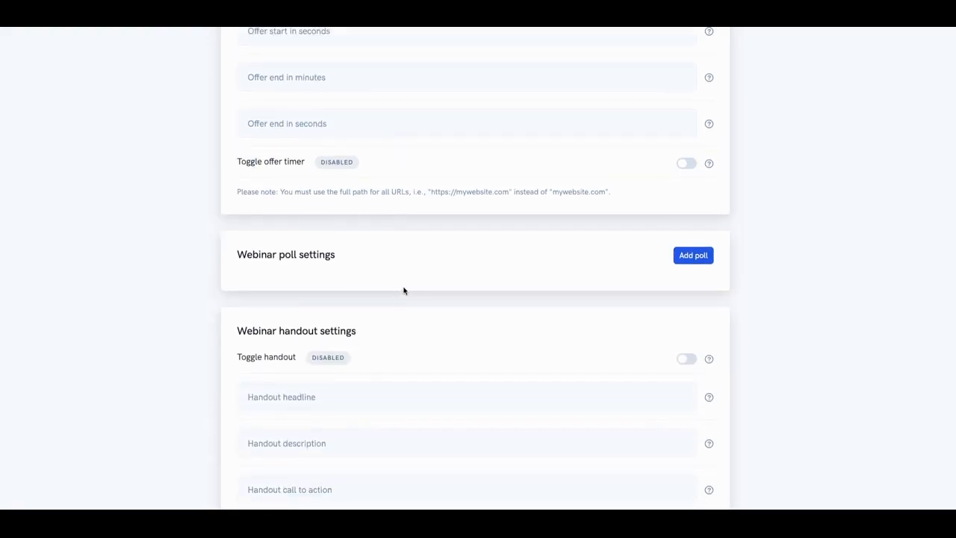
{"action": "scroll", "coordinate": [417, 280], "scroll_direction": "down", "scroll_amount": 2}
{"action": "scroll", "coordinate": [419, 283], "scroll_direction": "down", "scroll_amount": 2}
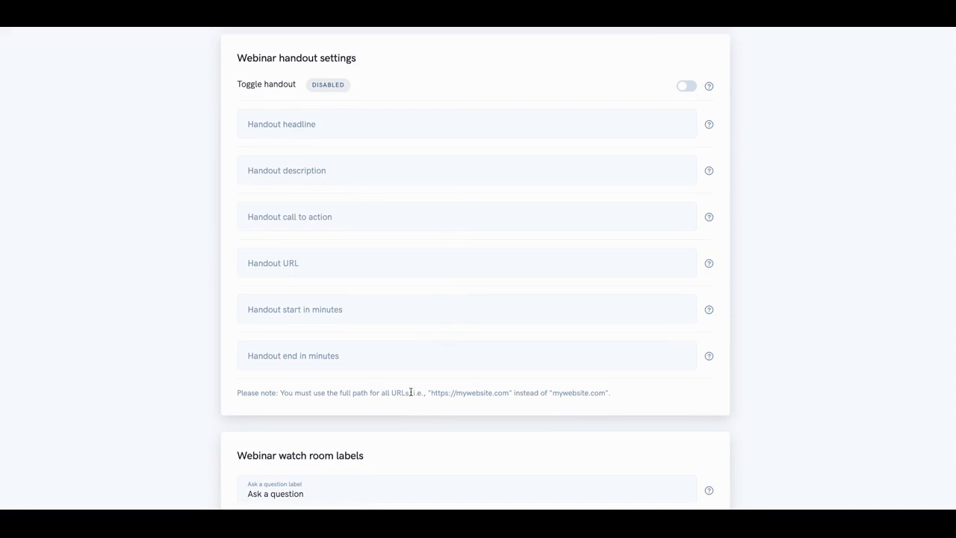
{"action": "scroll", "coordinate": [523, 390], "scroll_direction": "up", "scroll_amount": 8}
{"action": "scroll", "coordinate": [524, 381], "scroll_direction": "up", "scroll_amount": 8}
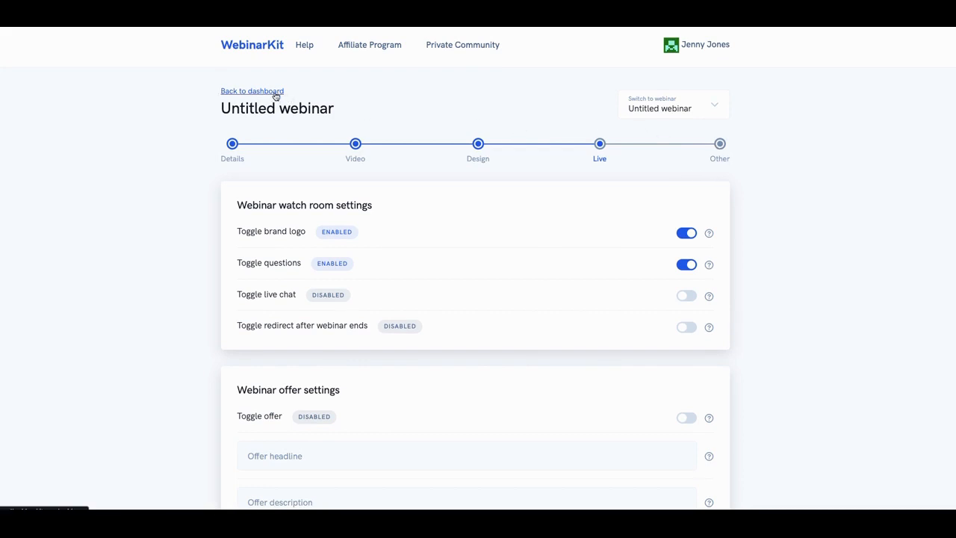
Return to the dashboard, view the untitled webinar's registration, watch room, replay and control room links, and close them.
{"action": "left_click", "coordinate": [275, 92]}
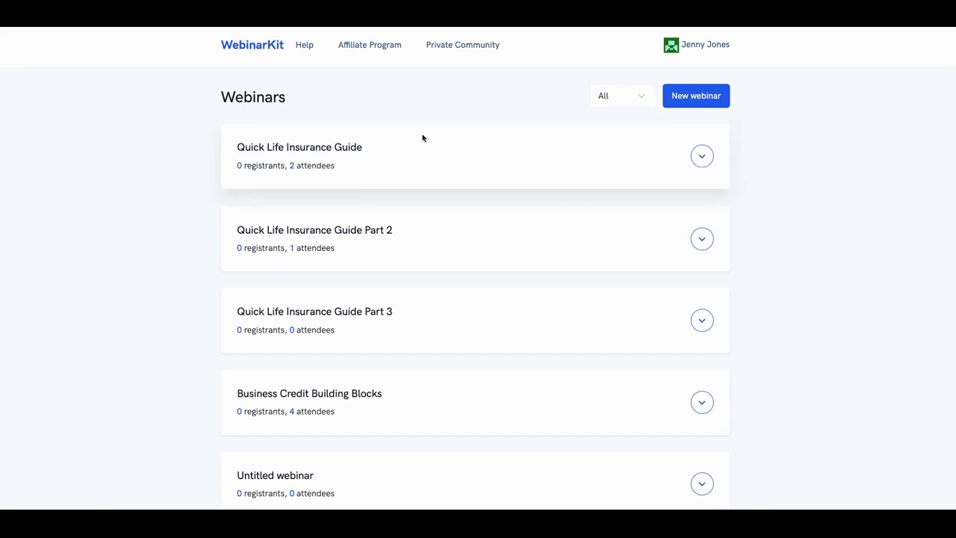
{"action": "scroll", "coordinate": [619, 278], "scroll_direction": "down", "scroll_amount": 2}
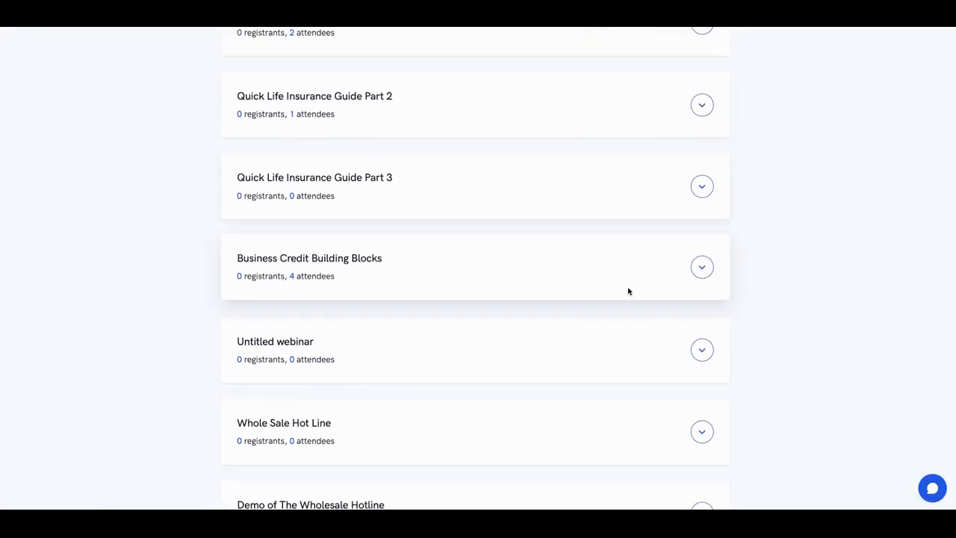
{"action": "left_click", "coordinate": [700, 351]}
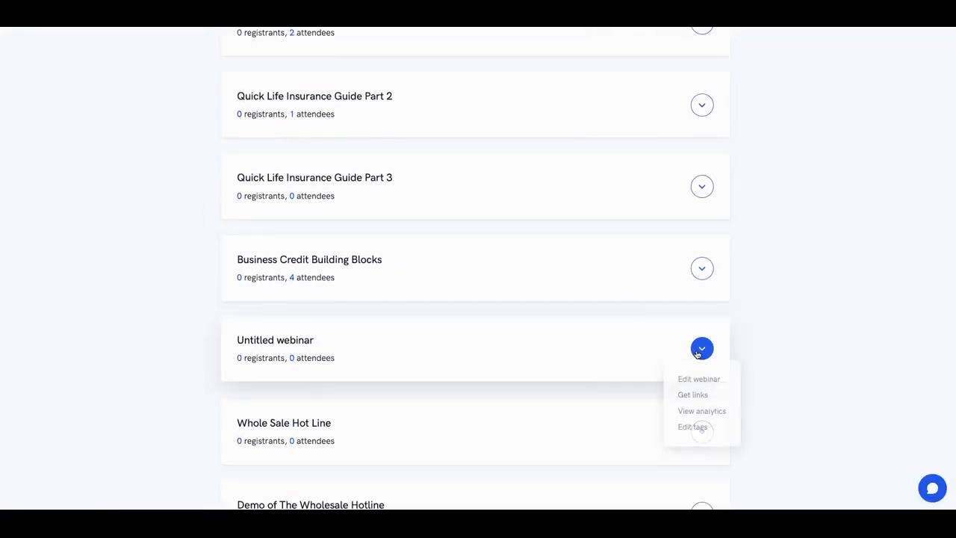
{"action": "left_click", "coordinate": [693, 395]}
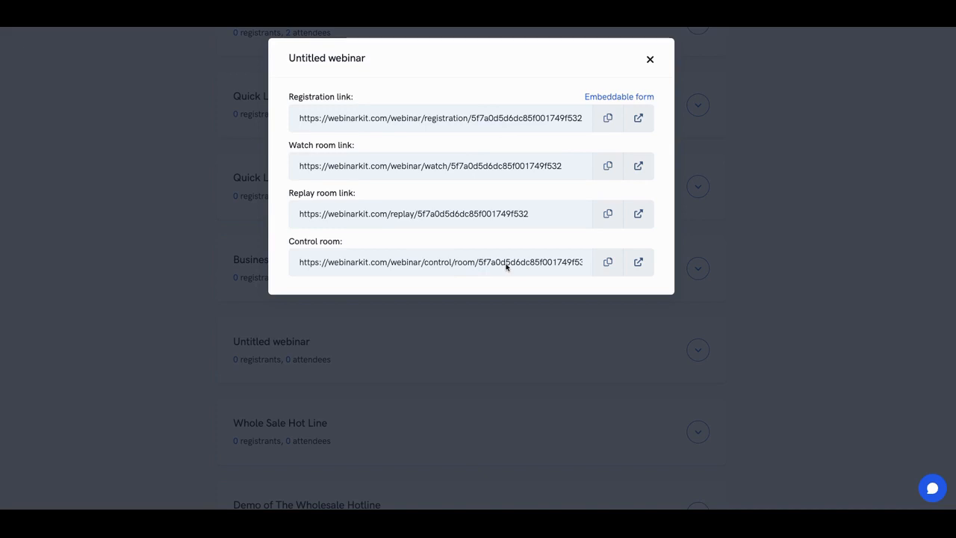
{"action": "left_click", "coordinate": [649, 59]}
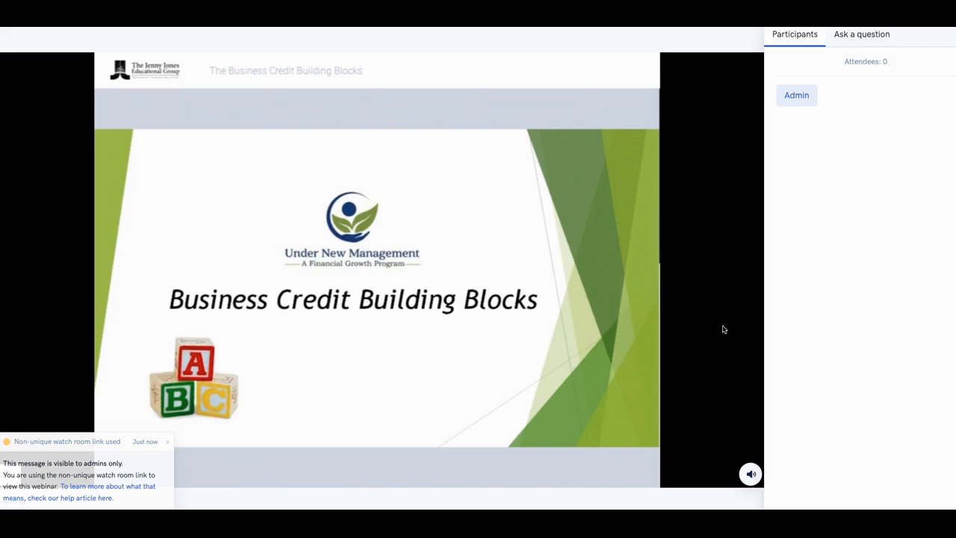
Inspect the Business Credit Building Blocks watch room, trying its audio mute and question form, and return to the webinar list.
{"action": "left_click", "coordinate": [168, 443]}
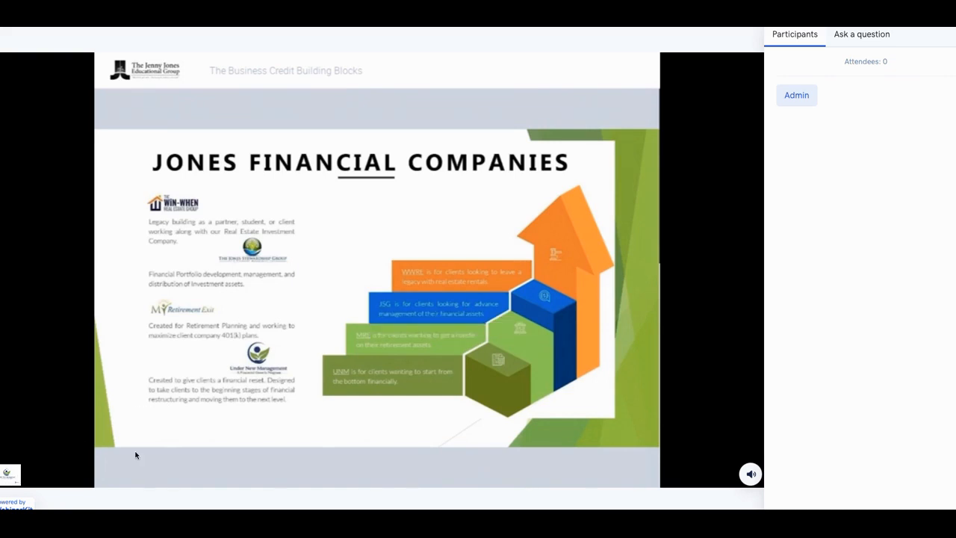
{"action": "left_click", "coordinate": [748, 479]}
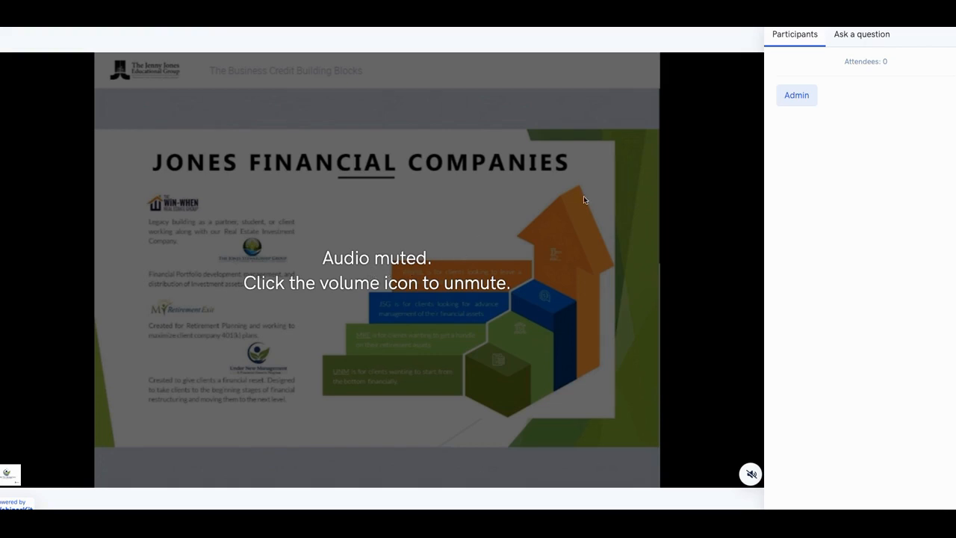
{"action": "left_click", "coordinate": [859, 37]}
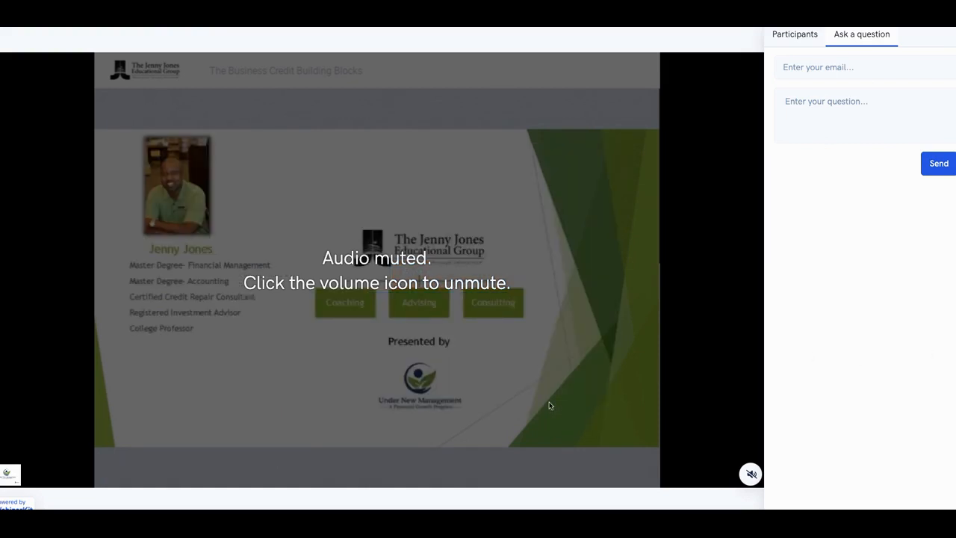
{"action": "left_click", "coordinate": [751, 476]}
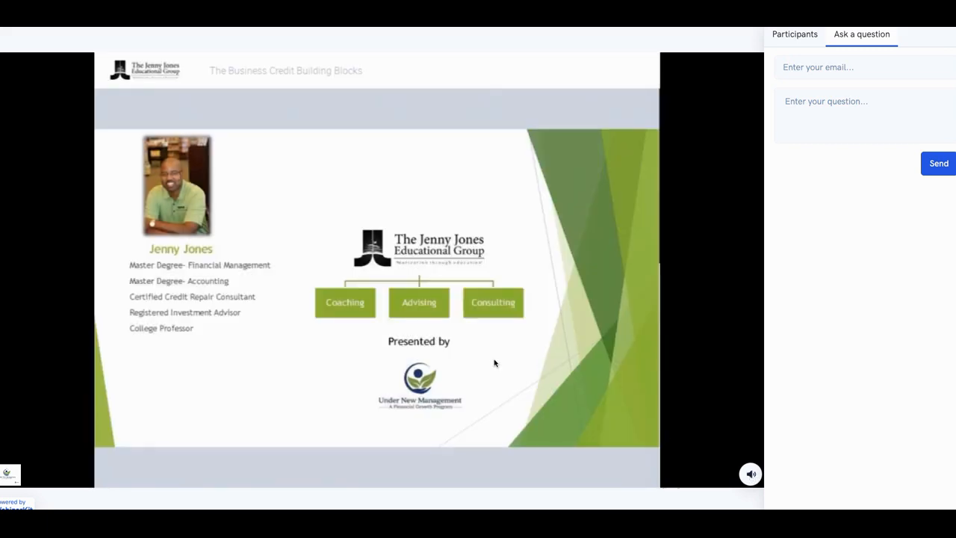
{"action": "left_click", "coordinate": [751, 475]}
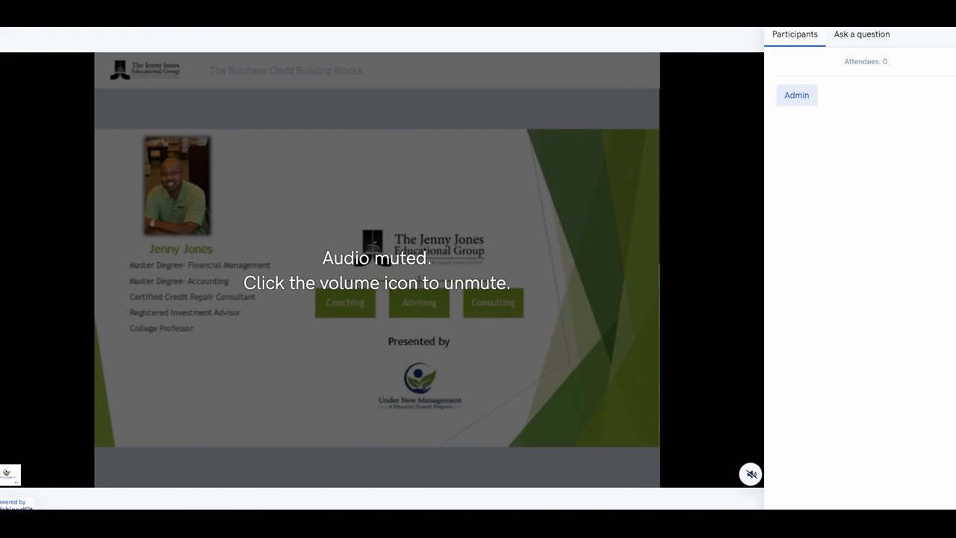
{"action": "left_click", "coordinate": [784, 27]}
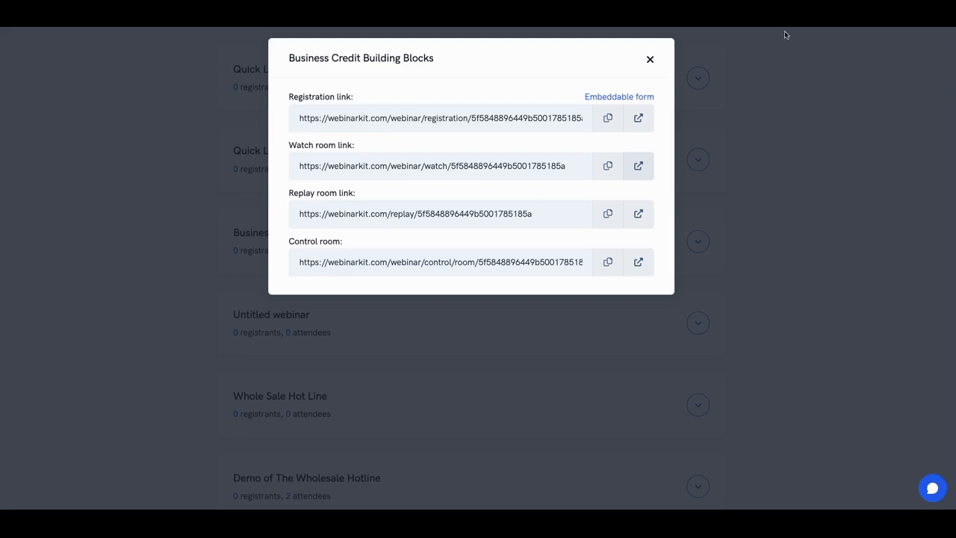
{"action": "left_click", "coordinate": [649, 60]}
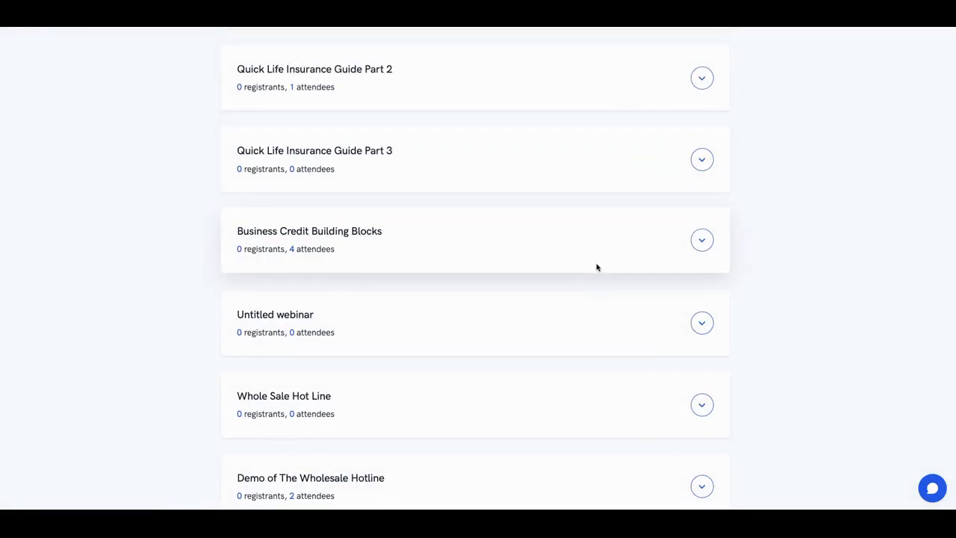
{"action": "scroll", "coordinate": [605, 273], "scroll_direction": "down", "scroll_amount": 2}
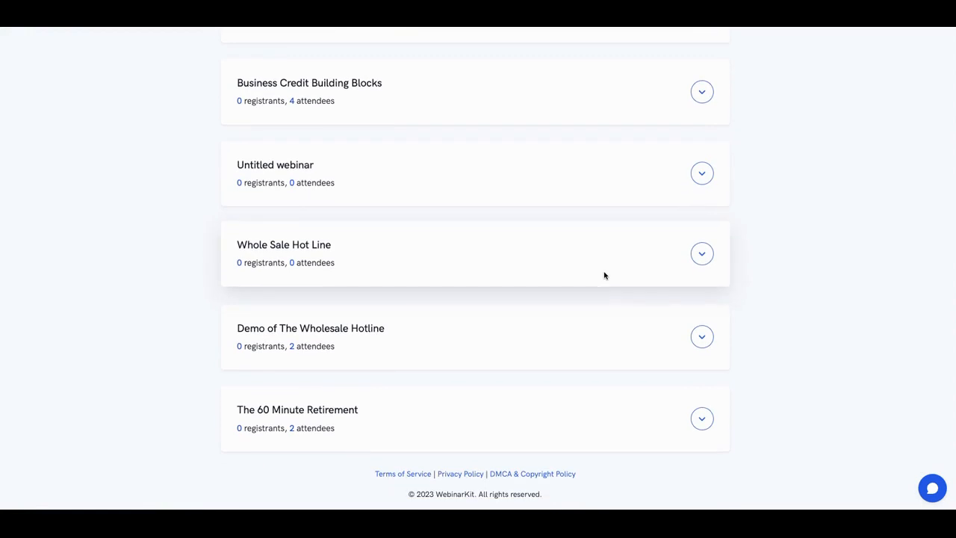
{"action": "scroll", "coordinate": [604, 275], "scroll_direction": "up", "scroll_amount": 4}
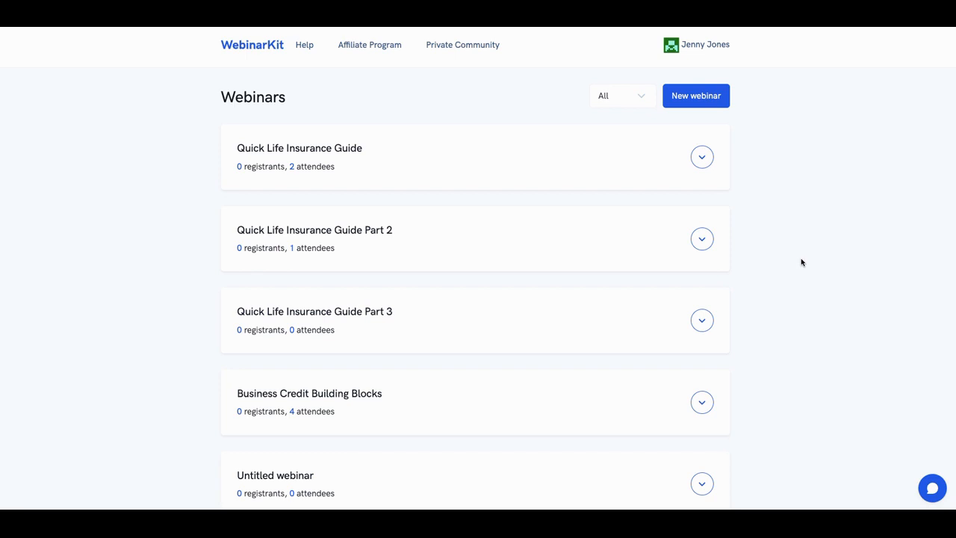
{"action": "scroll", "coordinate": [801, 262], "scroll_direction": "down", "scroll_amount": 3}
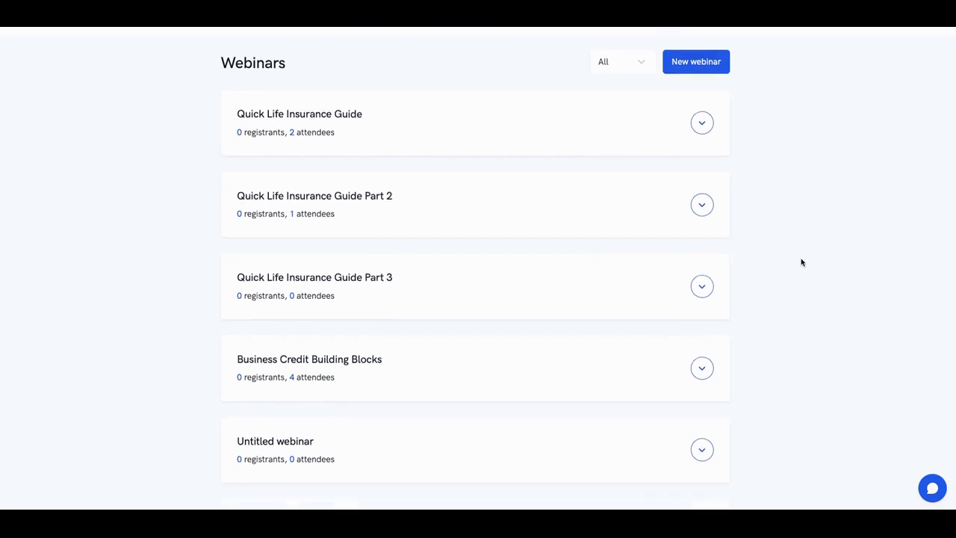
{"action": "scroll", "coordinate": [801, 263], "scroll_direction": "up", "scroll_amount": 3}
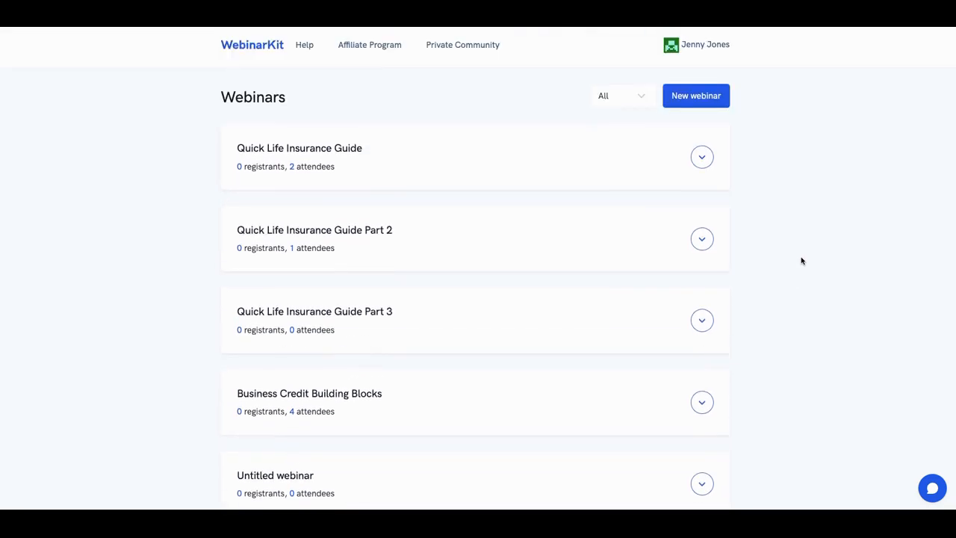